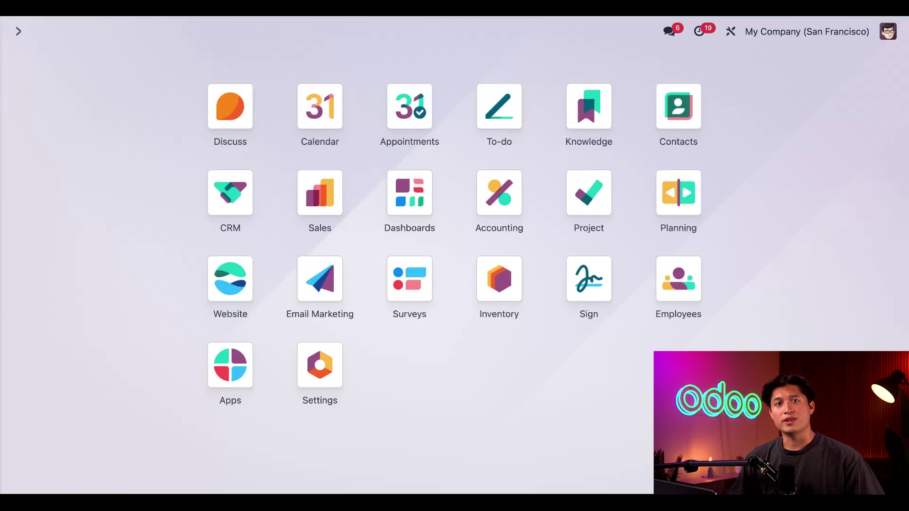
- Go to Odoo Settings to check the Mail Plugin integration is enabled
click(319, 370)
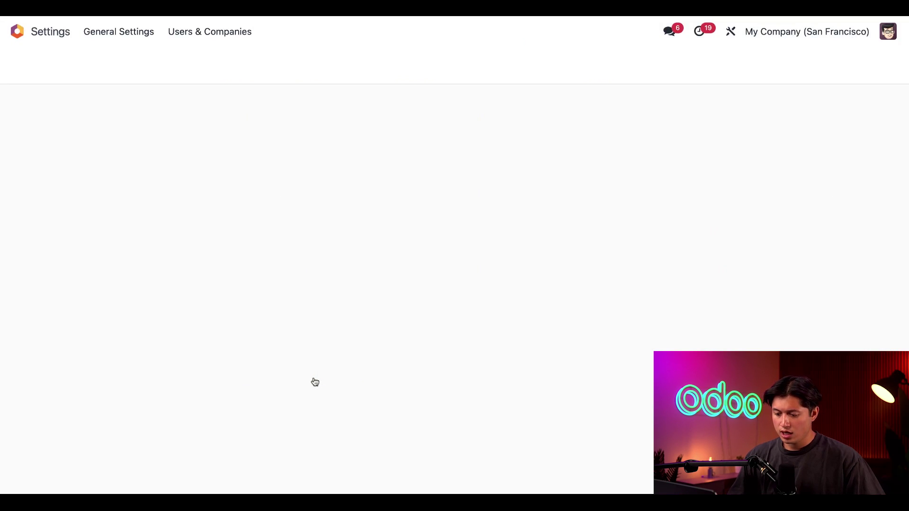
scroll(314, 380, down, 8)
scroll(315, 381, down, 6)
scroll(314, 381, down, 2)
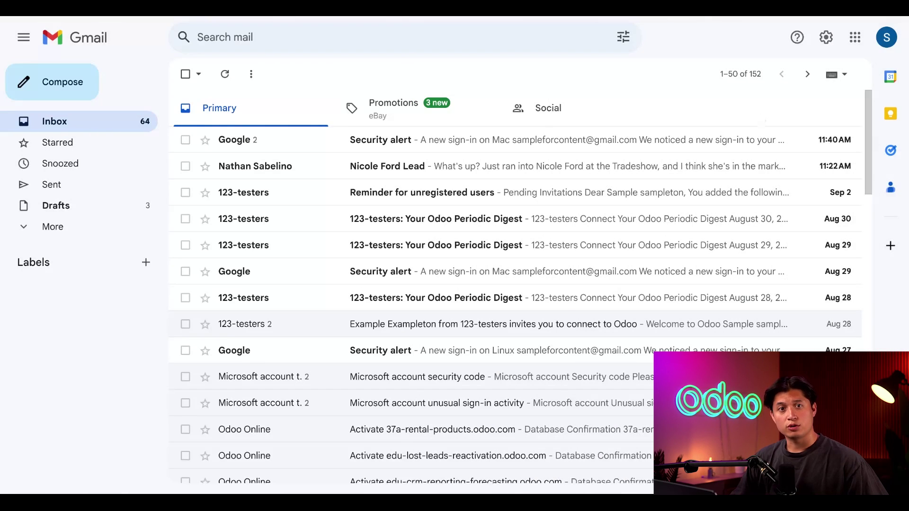
- Search the Workspace Marketplace for 'odoo' and select the Odoo Inbox Addin listing
click(892, 247)
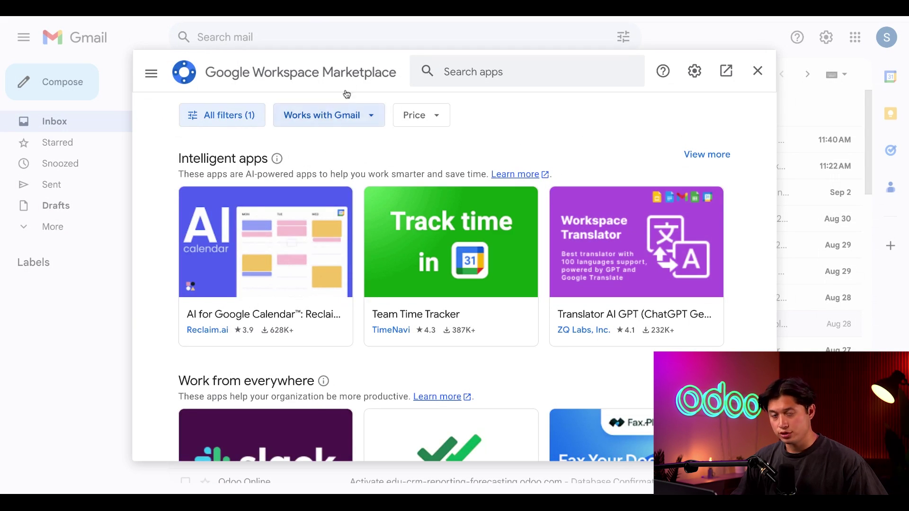
click(480, 72)
text(odoo)
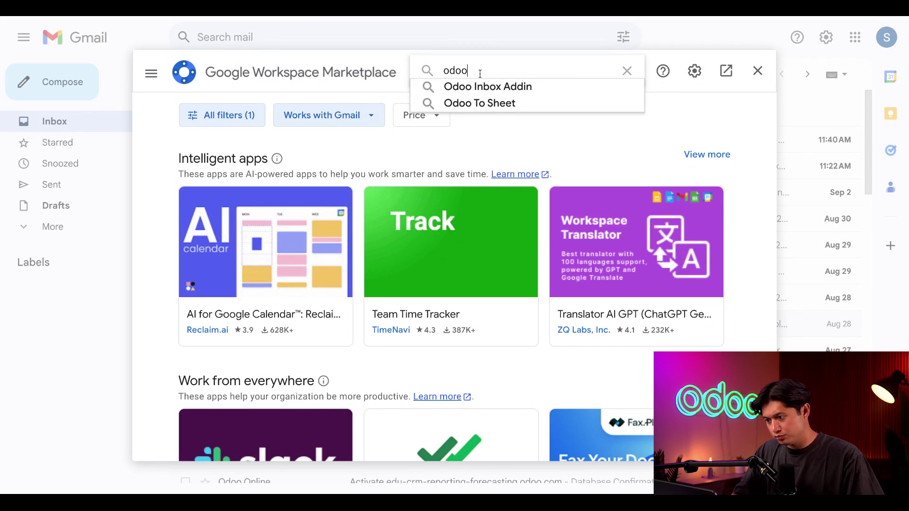
key(Return)
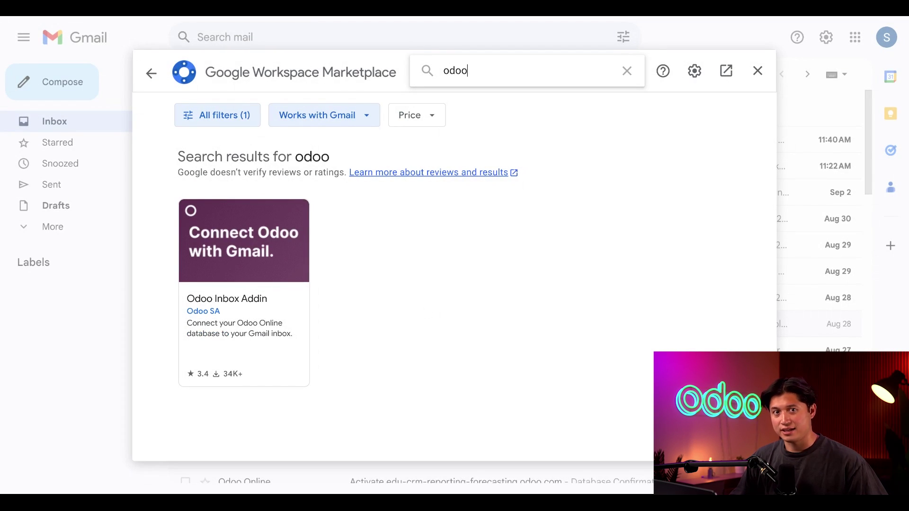
click(244, 241)
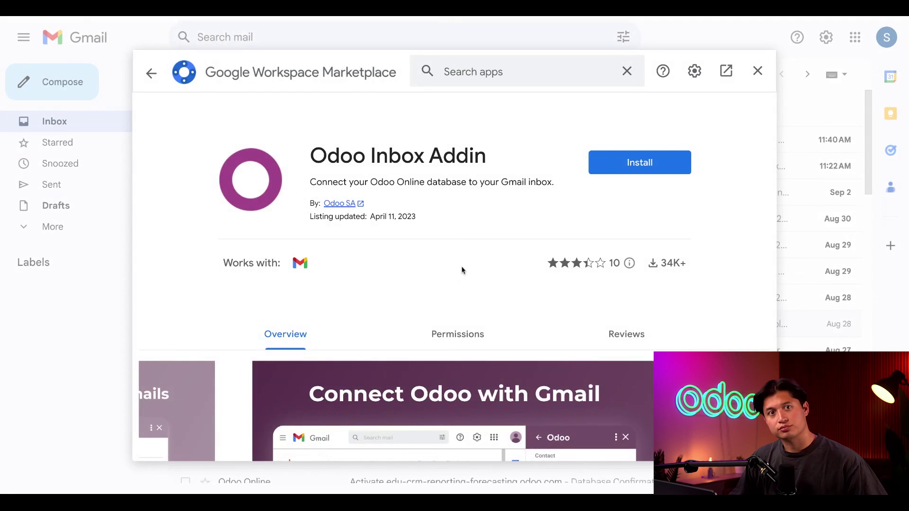
- Install the Odoo Inbox Addin, choosing the Google account and allowing its access
click(661, 171)
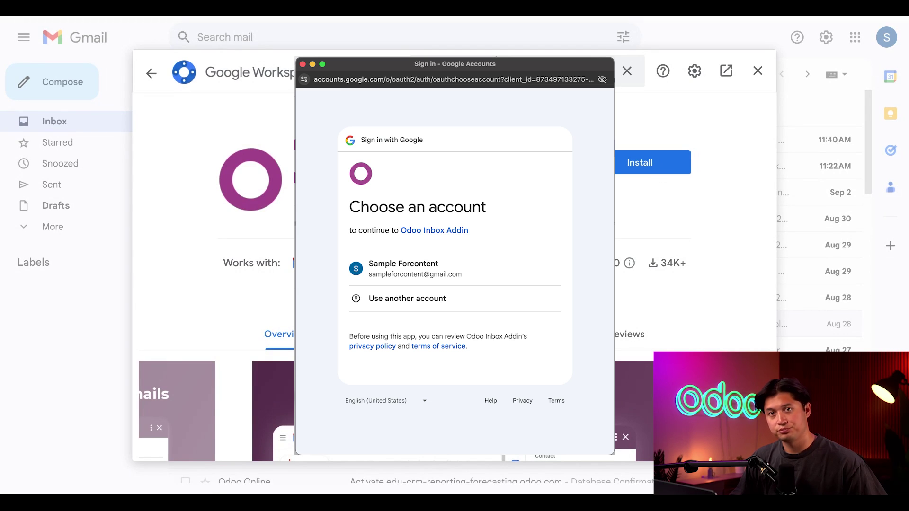
click(415, 269)
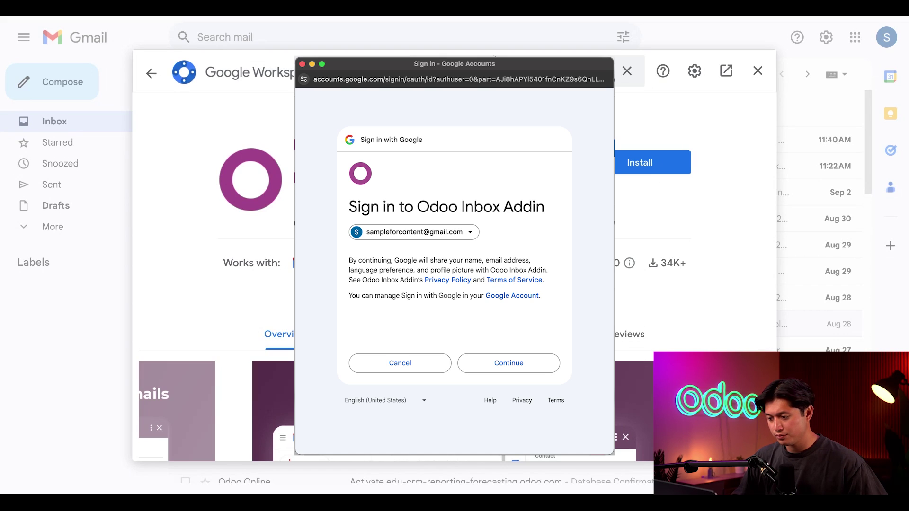
click(508, 363)
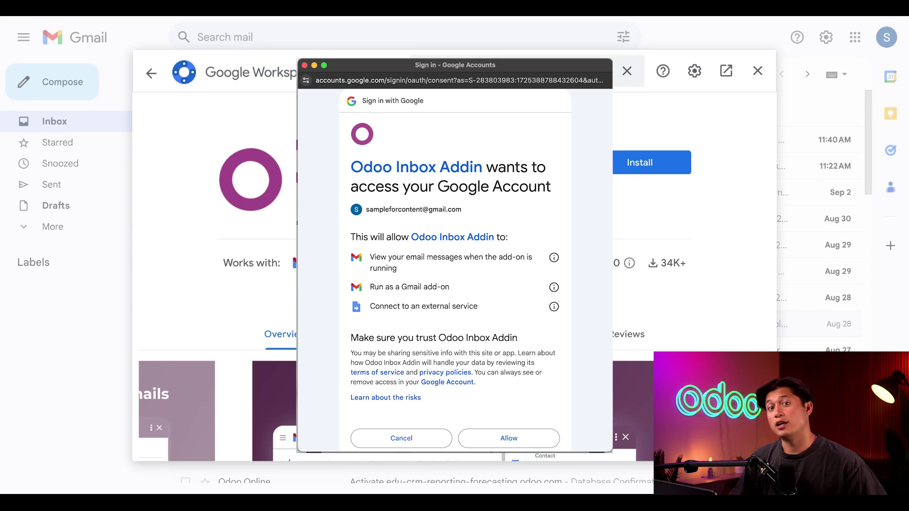
click(508, 438)
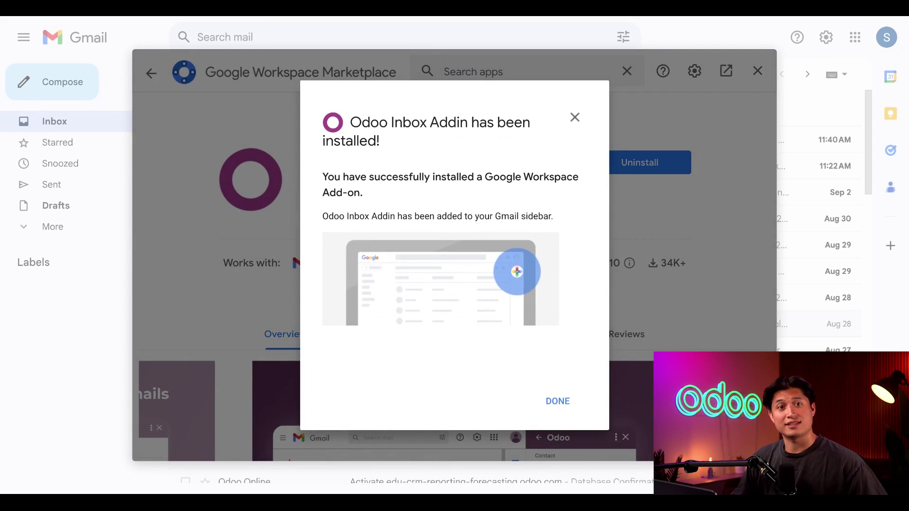
- Dismiss the install confirmation and close the Marketplace to return to Gmail
click(556, 401)
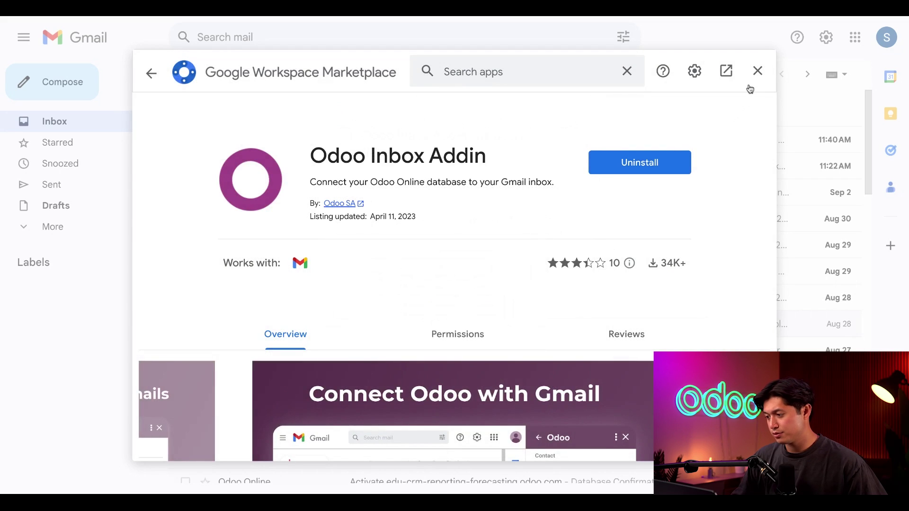
click(757, 72)
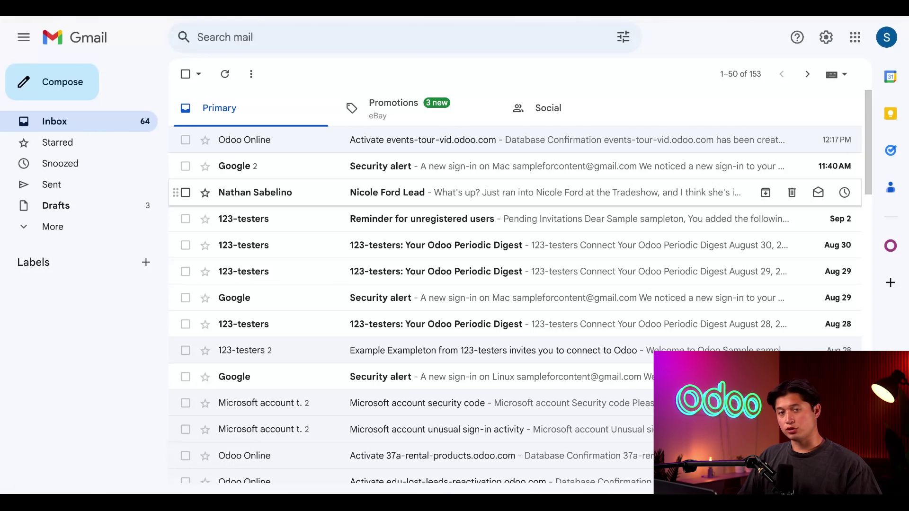
- Show the Odoo add-on panel beside the Nicole Ford Lead email
click(498, 192)
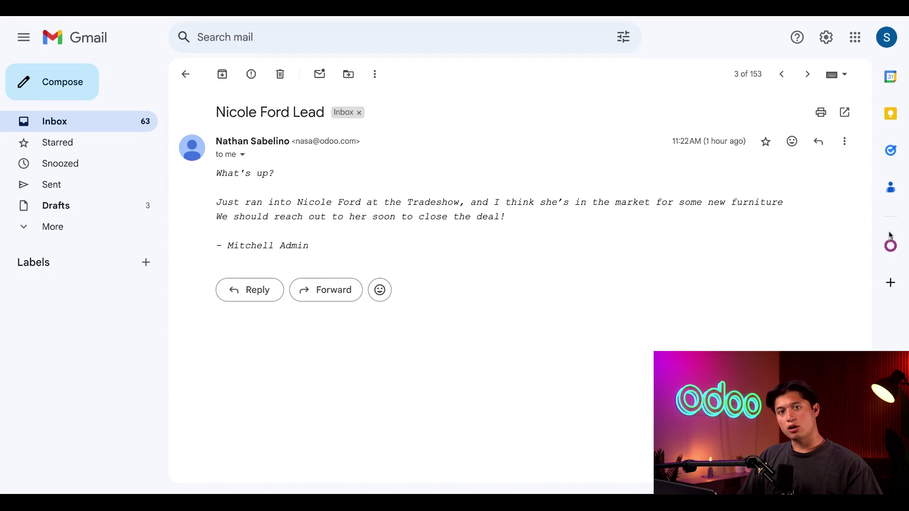
click(892, 246)
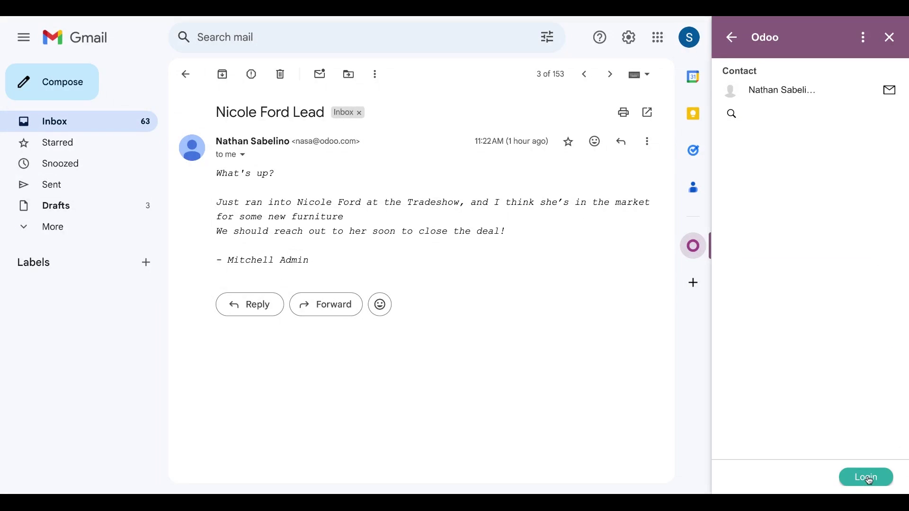
- Log the add-on in to the Odoo database URL and allow Gmail access to it
click(868, 478)
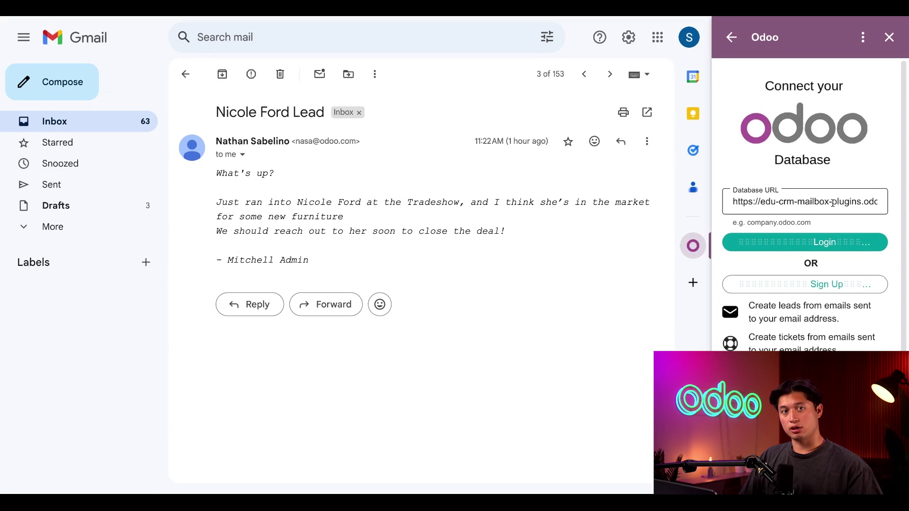
click(825, 244)
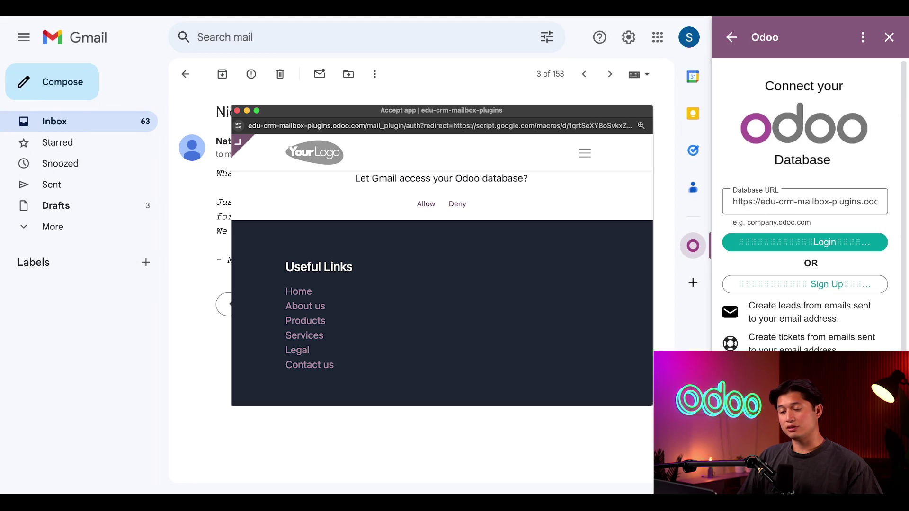
click(425, 203)
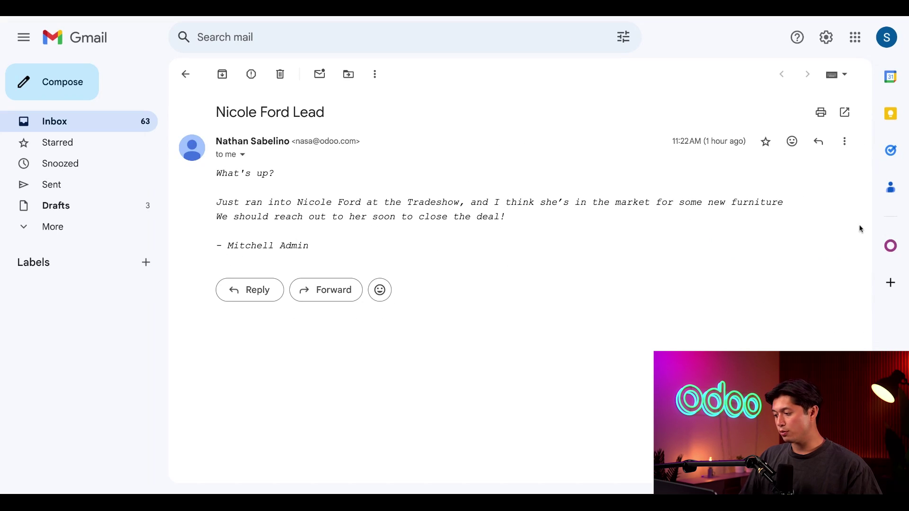
click(890, 246)
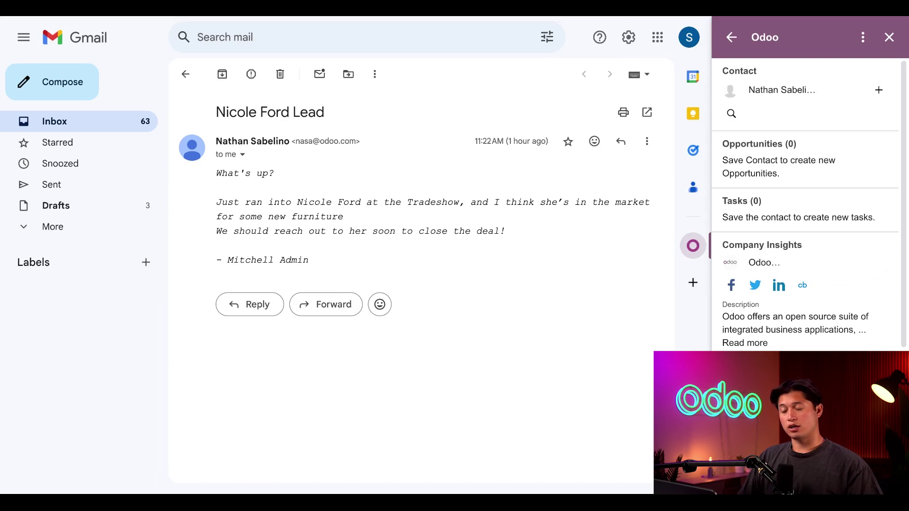
click(732, 114)
click(784, 86)
text(nicole)
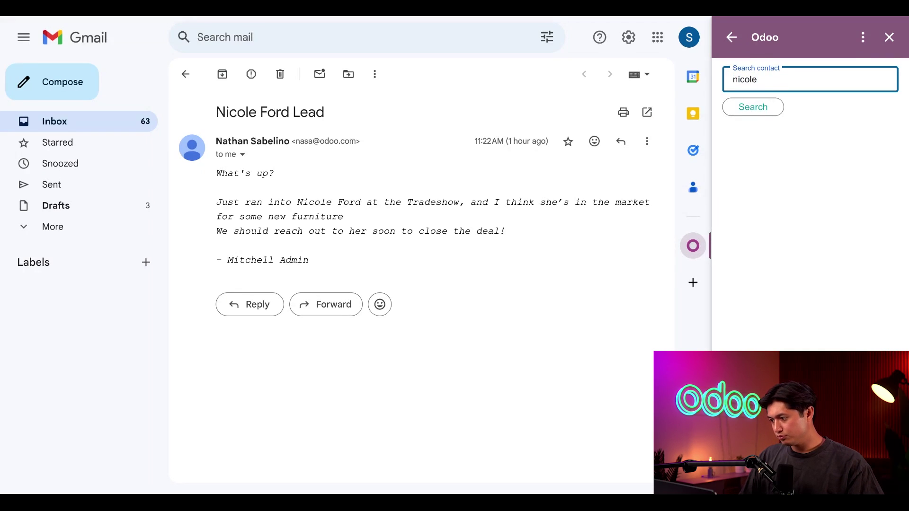
click(775, 106)
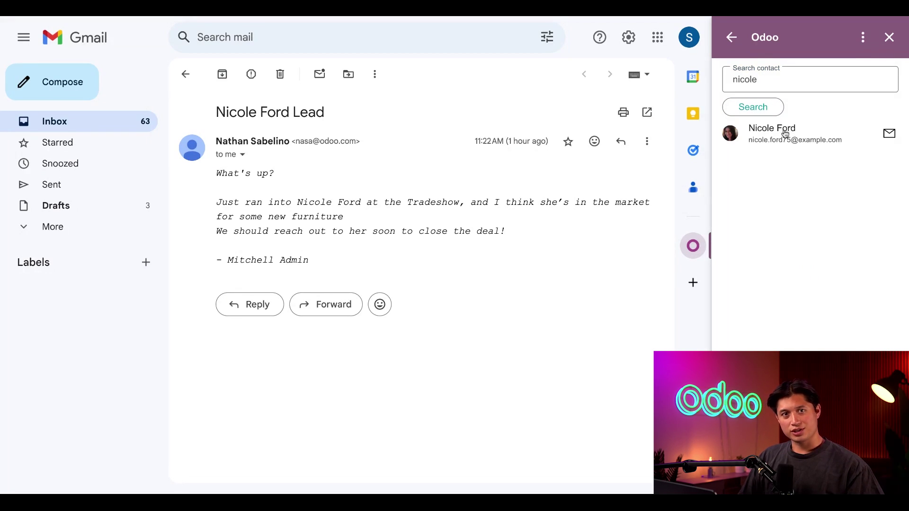
click(785, 133)
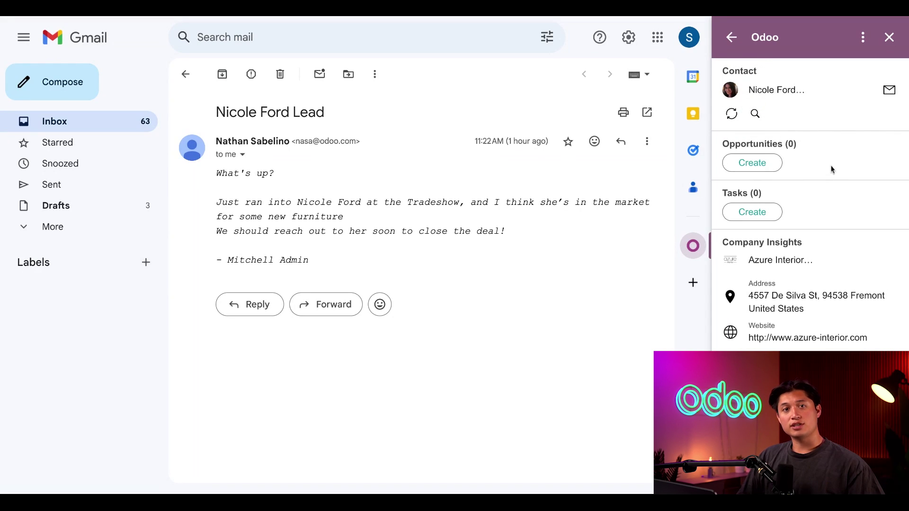
- Create an Odoo opportunity for Nicole Ford from this email
click(752, 162)
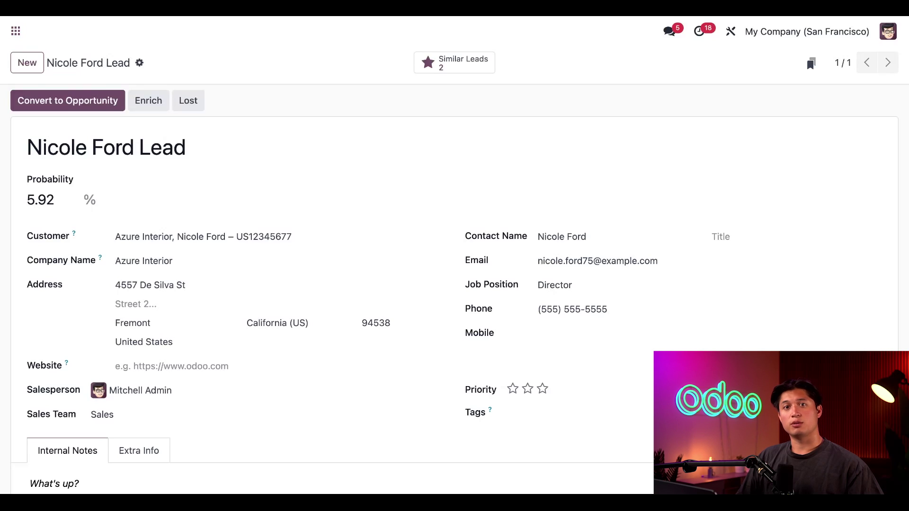
scroll(455, 284, down, 3)
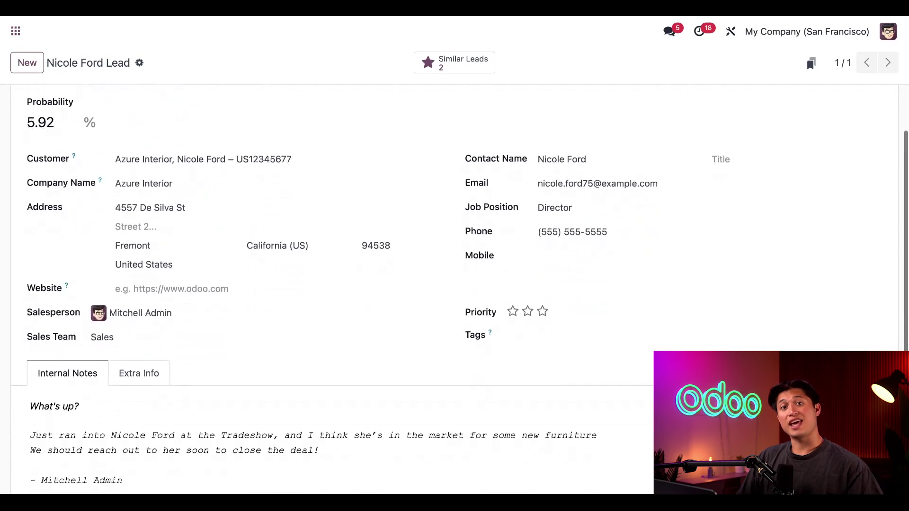
scroll(455, 284, down, 3)
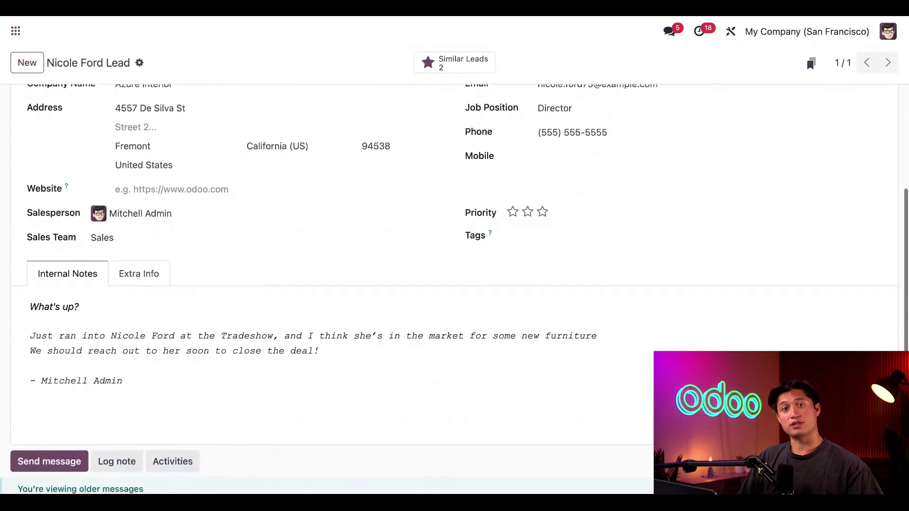
scroll(454, 284, down, 2)
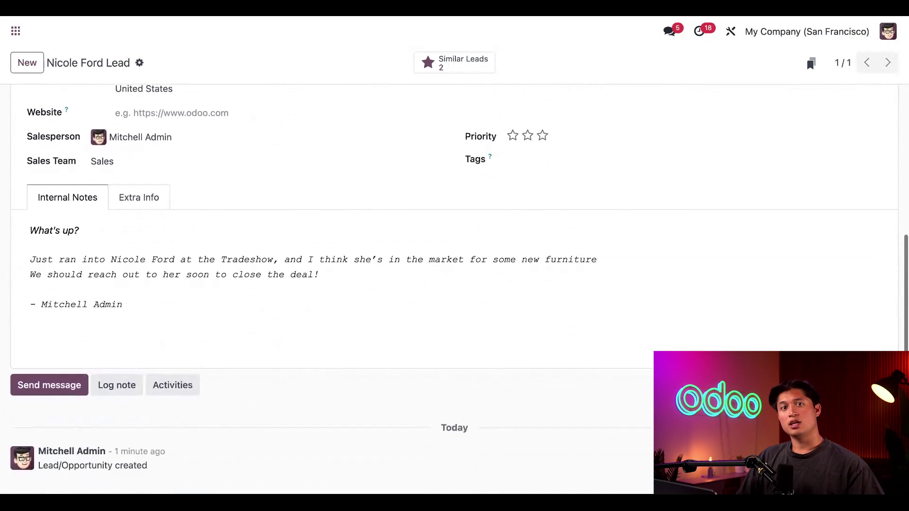
scroll(454, 284, down, 1)
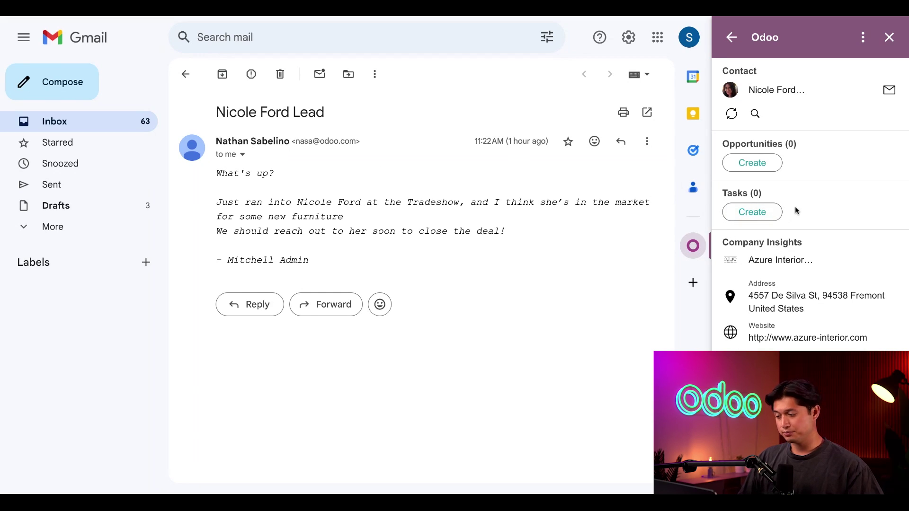
- Create a task from the email in a new project named 'Furniture Leads'
click(755, 212)
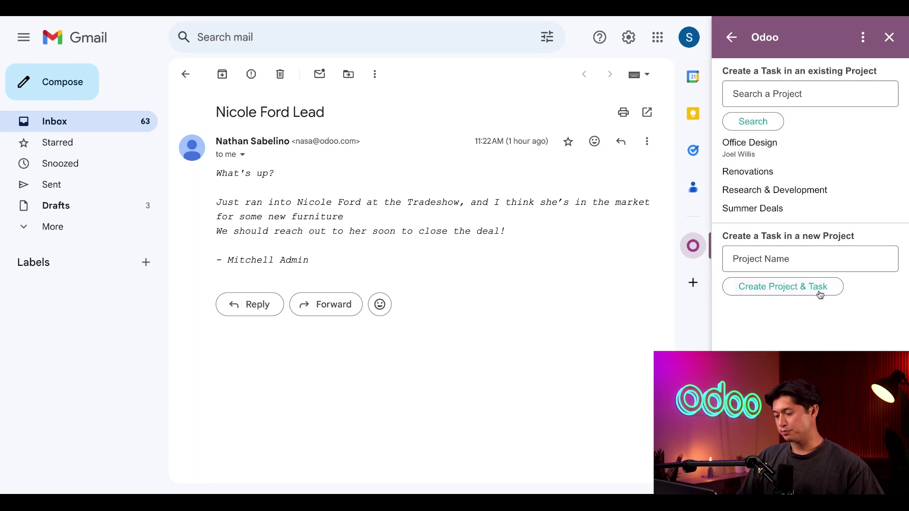
click(809, 260)
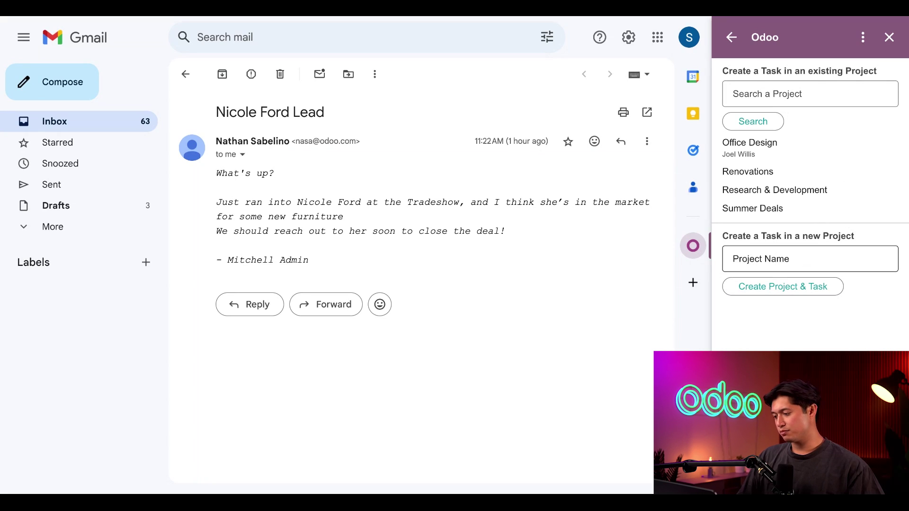
text(Furniture )
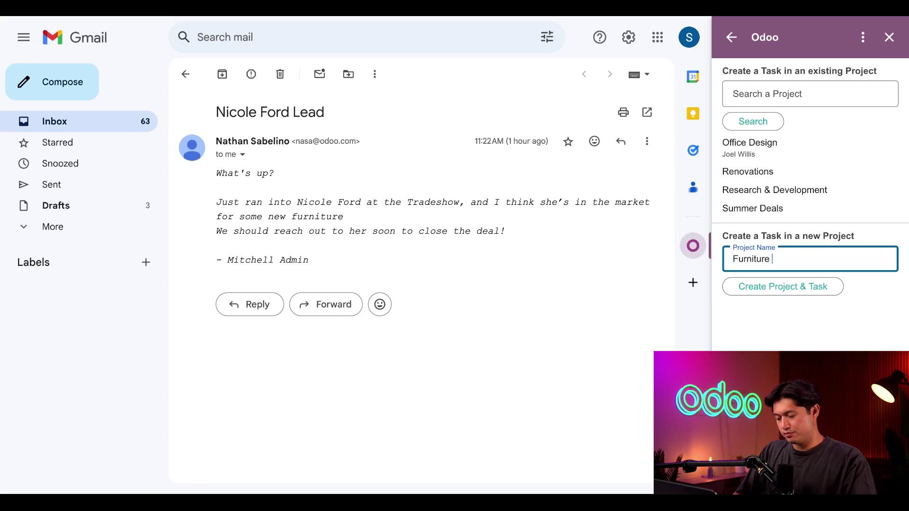
text(Leads)
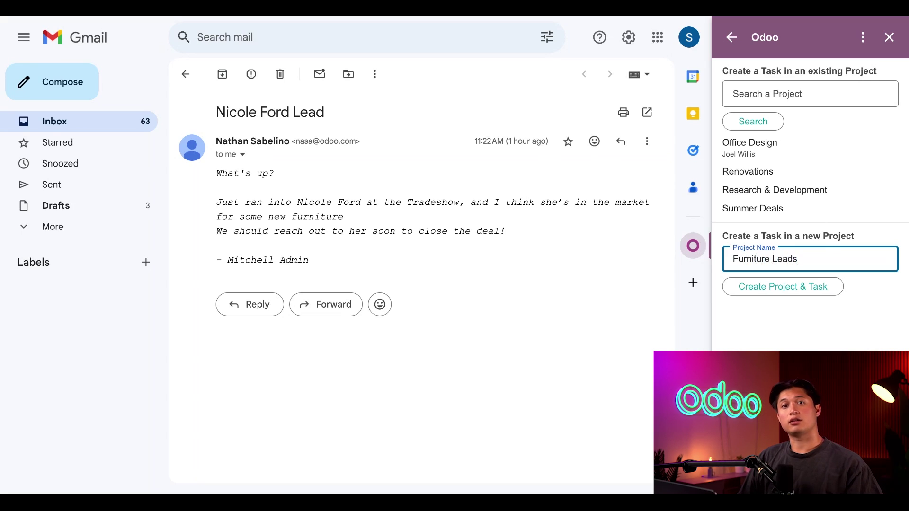
click(782, 286)
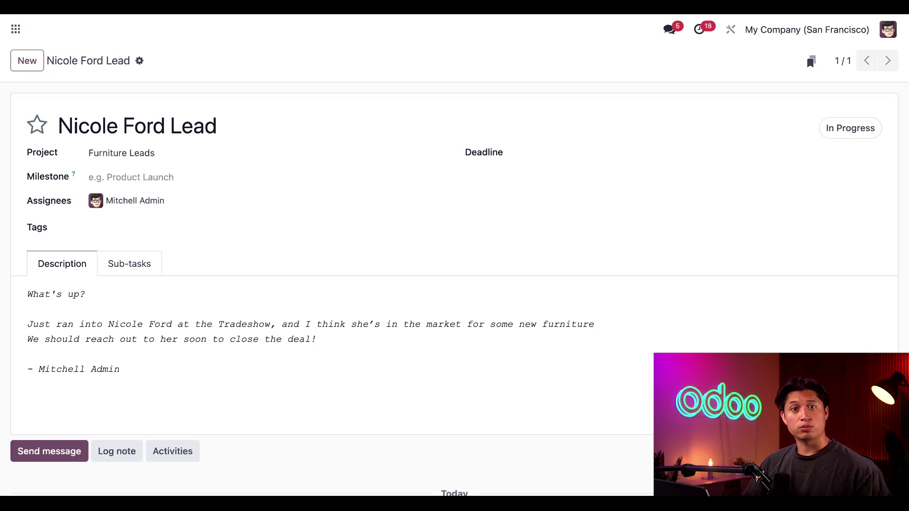
click(14, 31)
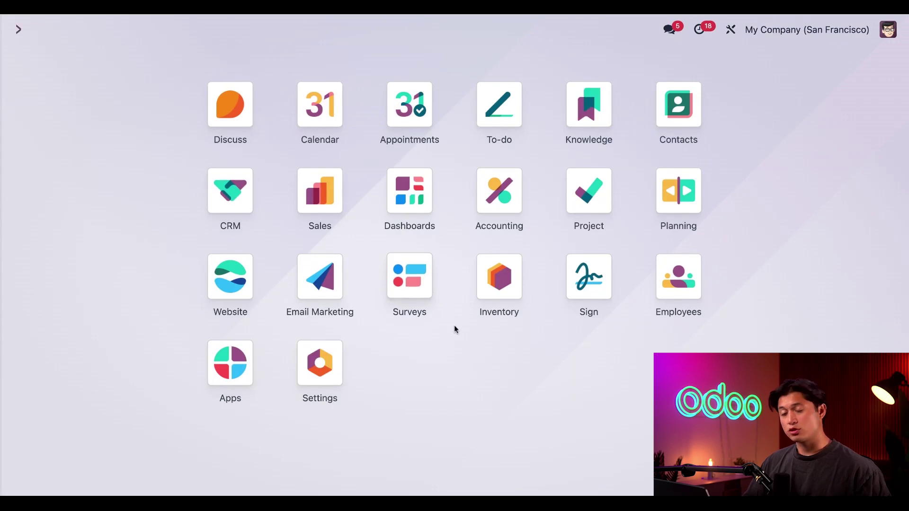
click(588, 191)
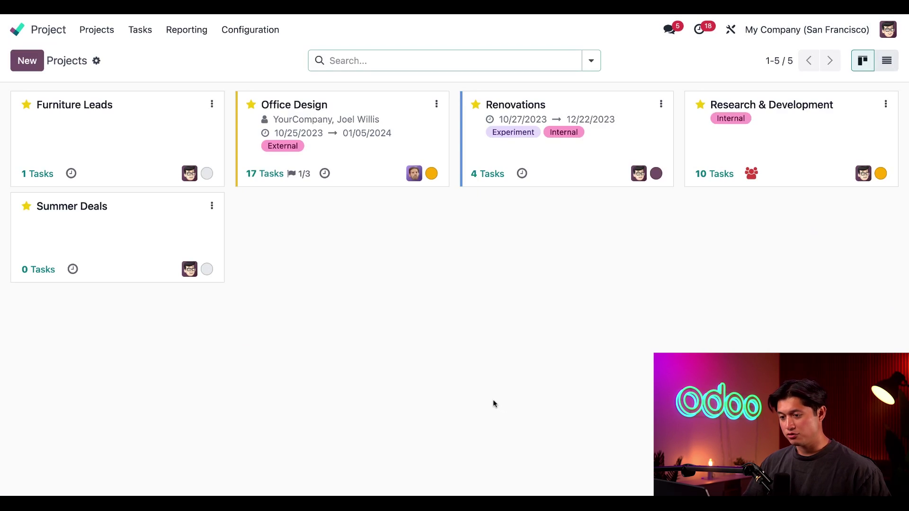
click(130, 156)
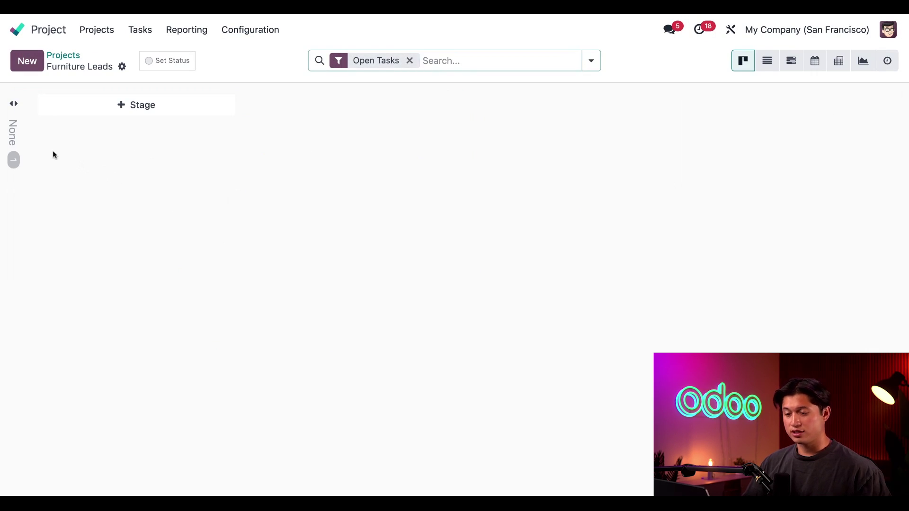
click(13, 134)
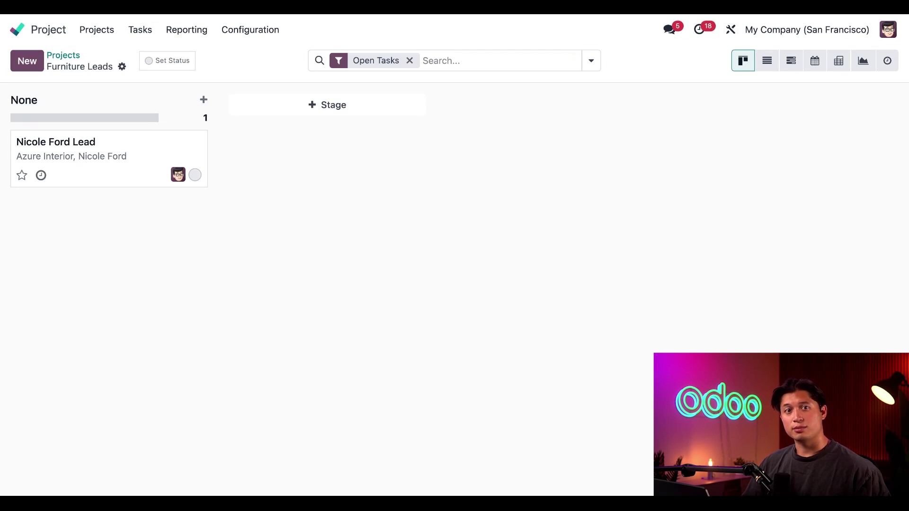
click(332, 107)
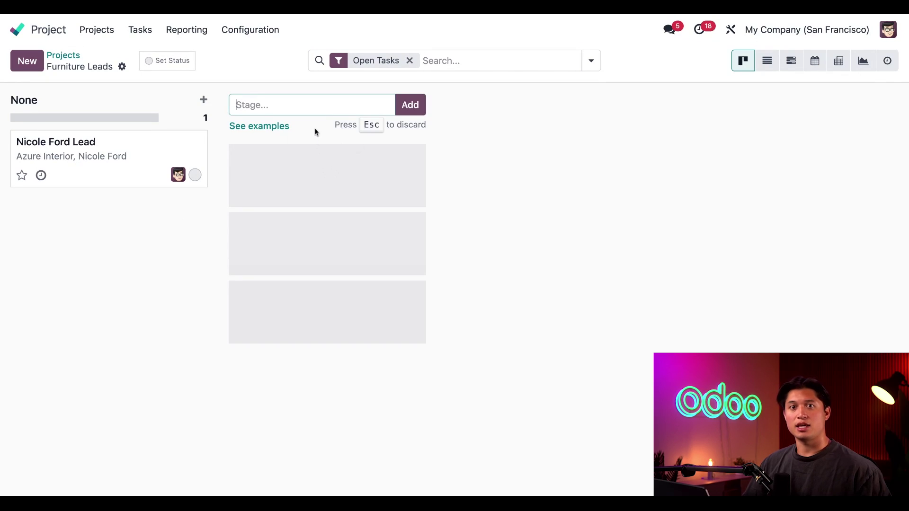
text(New Leads)
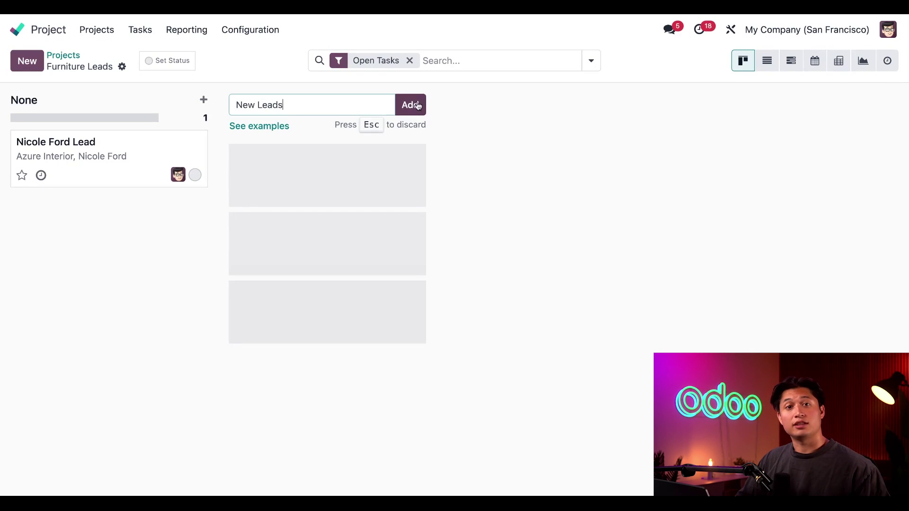
click(415, 105)
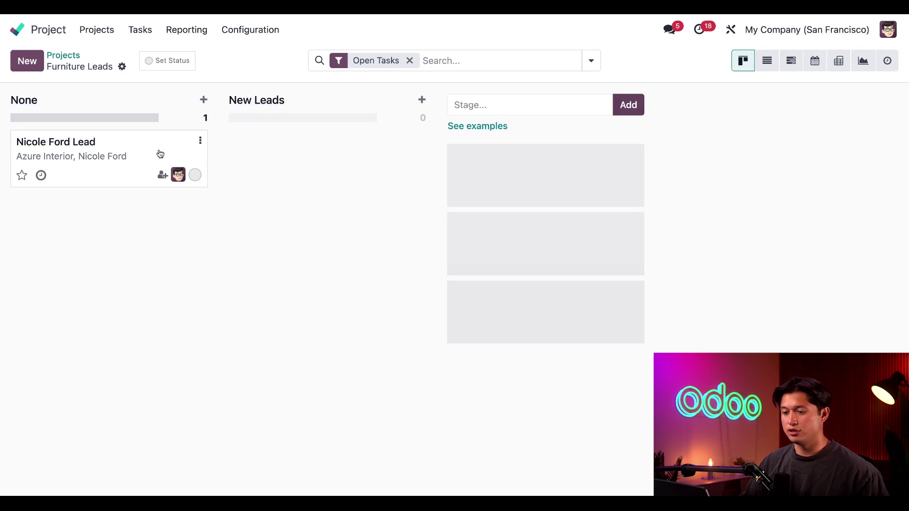
drag(160, 154, 303, 165)
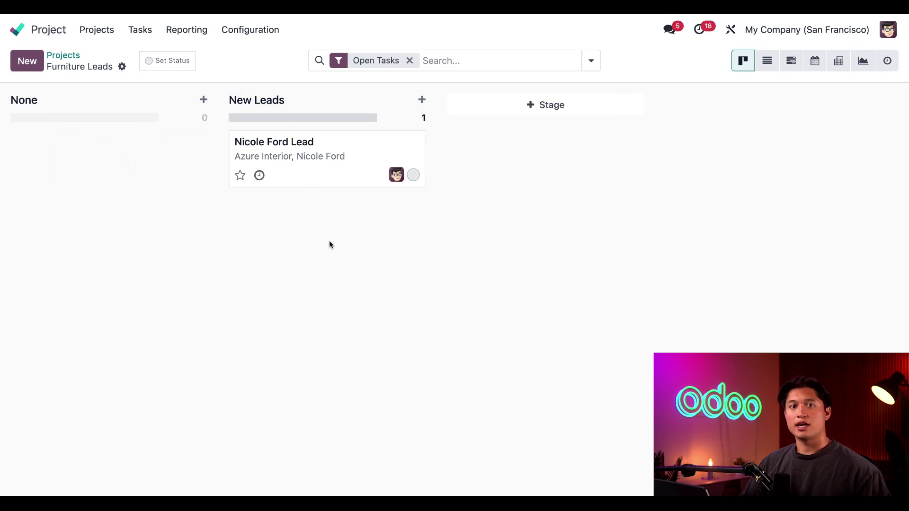